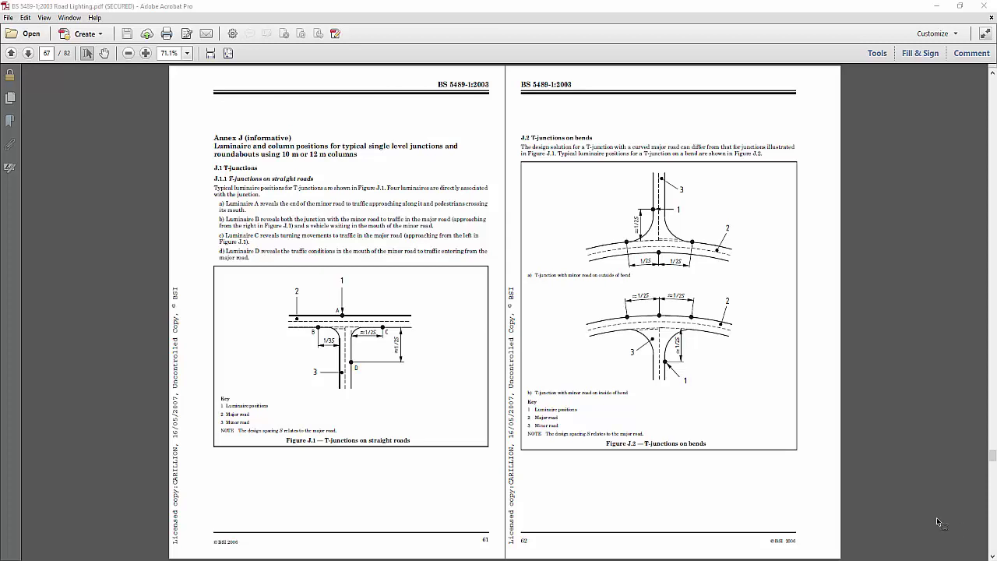
Move the BS 5489-1:2003 PDF to pages 23–24 on pedestrian-area and subway lighting
{"action": "left_click_drag", "start_coordinate": [992, 459], "coordinate": [992, 72]}
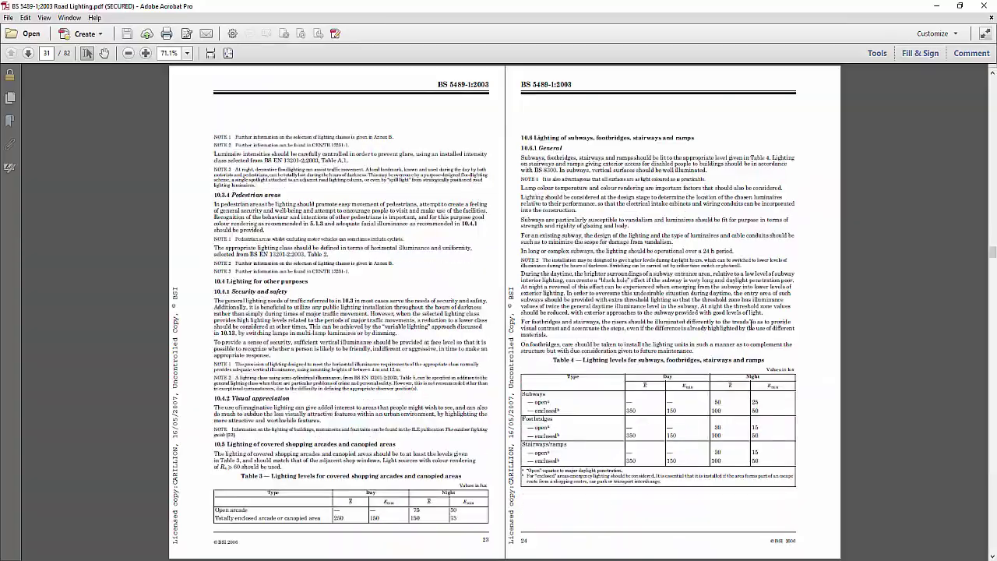
Scroll down the BS 5489 PDF toward pages 61–62, Annex J's T-junction luminaire positions
{"action": "scroll", "coordinate": [746, 333], "scroll_direction": "down", "scroll_amount": 10}
{"action": "scroll", "coordinate": [747, 334], "scroll_direction": "down", "scroll_amount": 15}
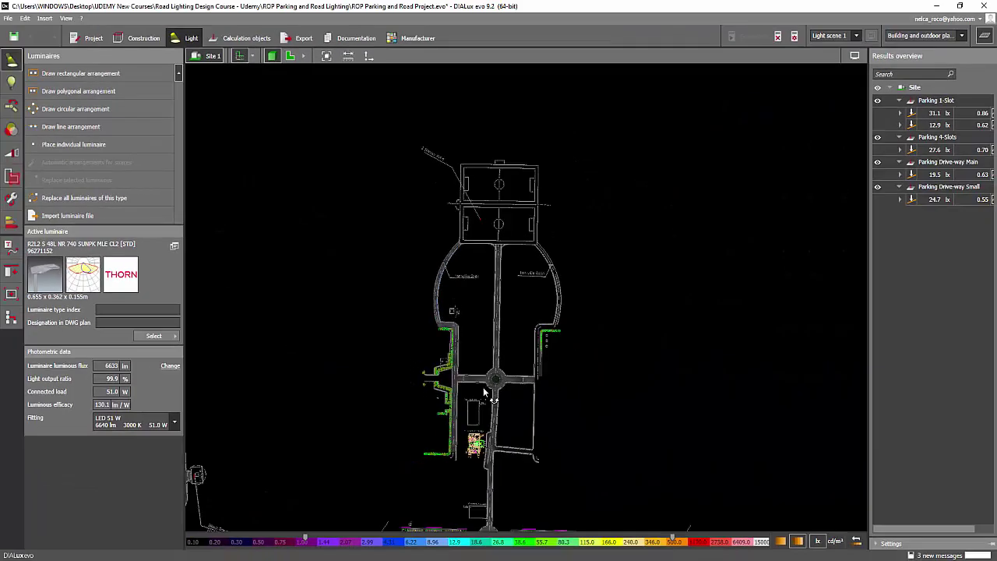
Dismiss the save reminder and zoom the 3D view onto the roundabout by the Security Control building
{"action": "scroll", "coordinate": [483, 387], "scroll_direction": "up", "scroll_amount": 8}
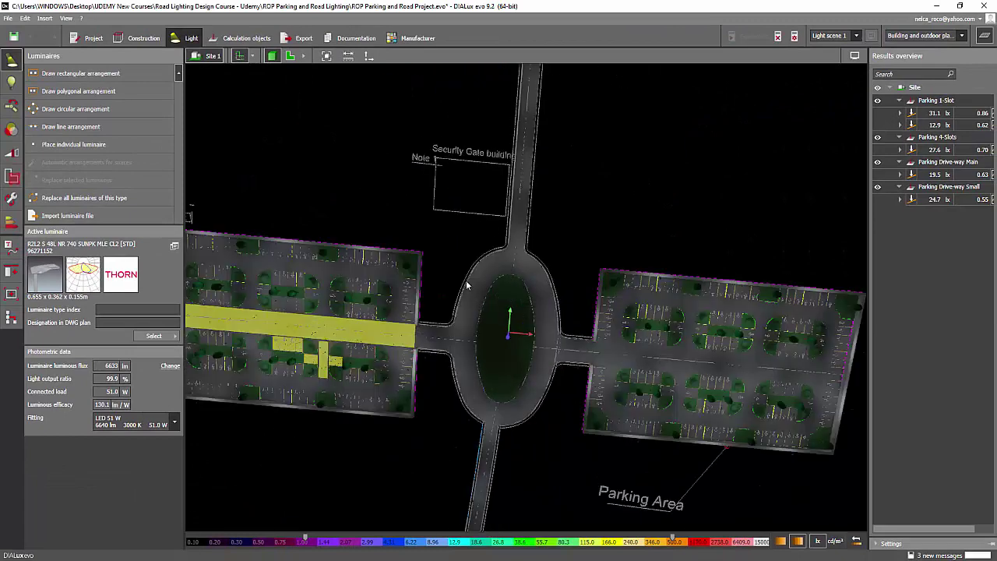
{"action": "left_click", "coordinate": [570, 256]}
{"action": "scroll", "coordinate": [565, 278], "scroll_direction": "down", "scroll_amount": 3}
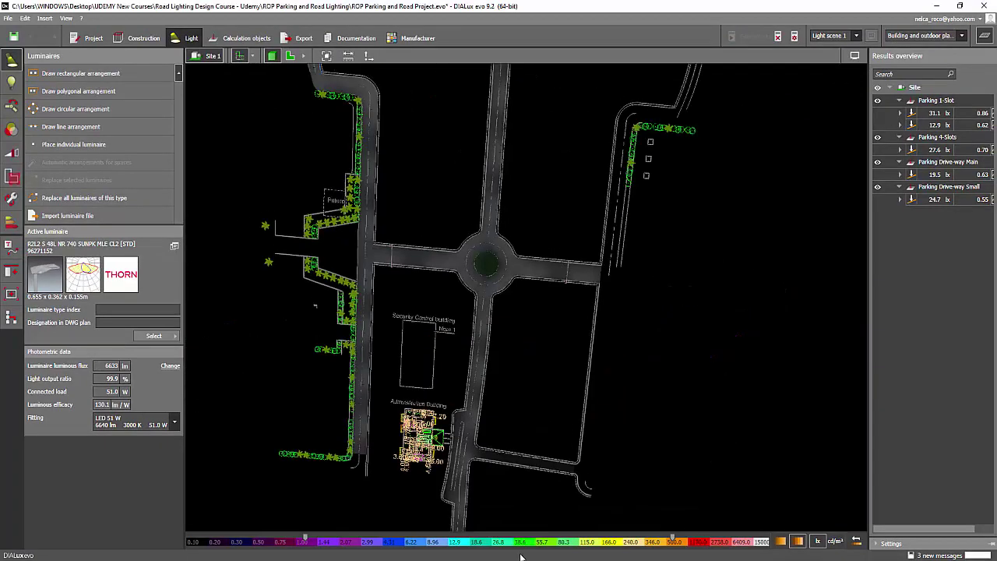
{"action": "scroll", "coordinate": [501, 315], "scroll_direction": "up", "scroll_amount": 6}
{"action": "scroll", "coordinate": [498, 314], "scroll_direction": "down", "scroll_amount": 3}
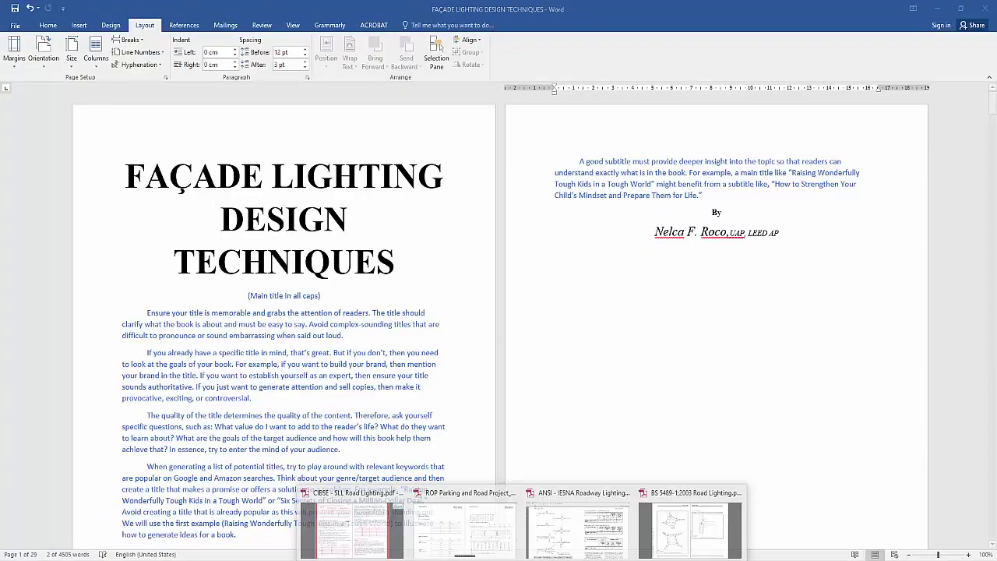
Bring up the CIBSE SLL Road Lighting PDF, clear the search highlight and go to Table 16.5
{"action": "left_click", "coordinate": [381, 527]}
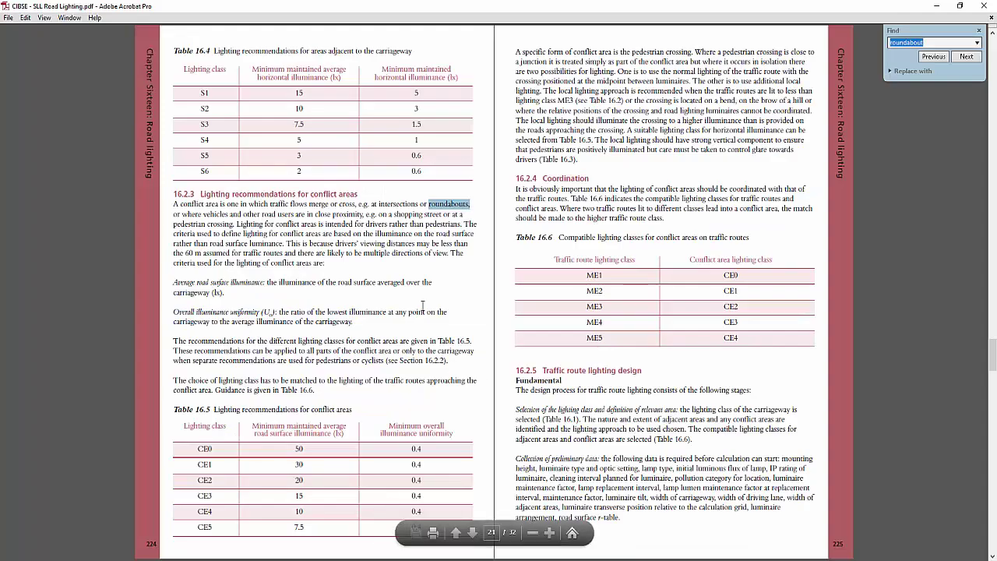
{"action": "left_click", "coordinate": [315, 205]}
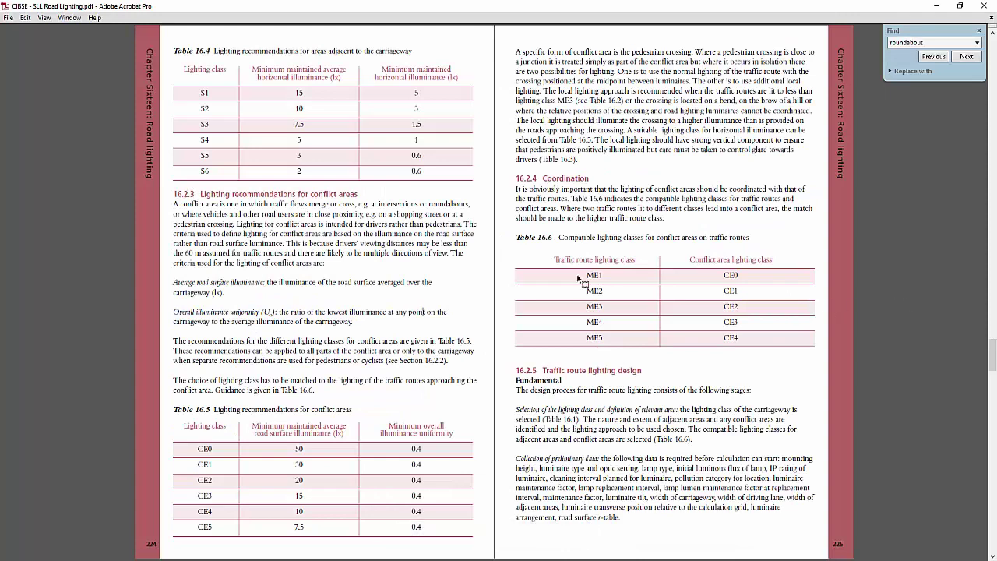
{"action": "key", "text": "Home"}
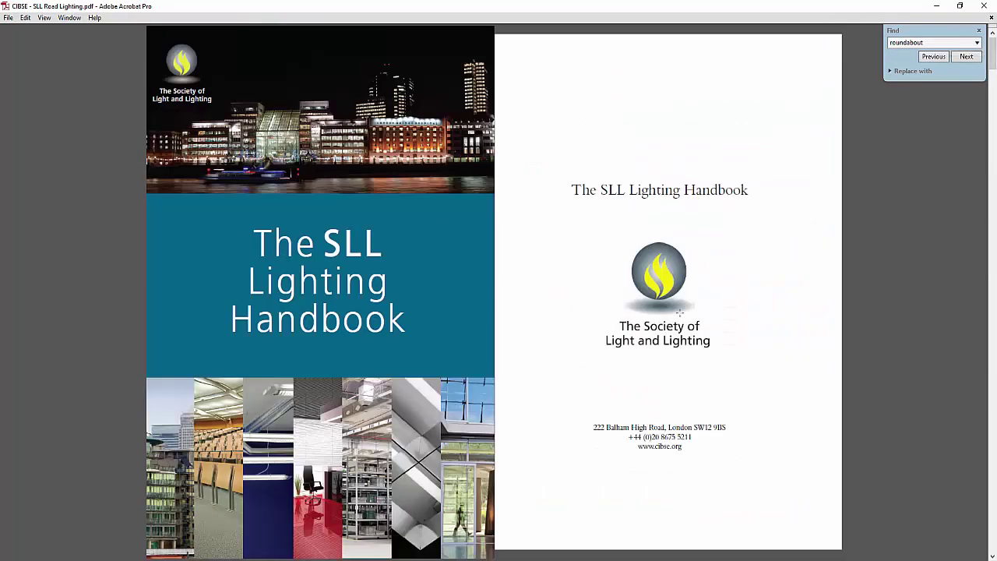
{"action": "scroll", "coordinate": [884, 327], "scroll_direction": "down", "scroll_amount": 20}
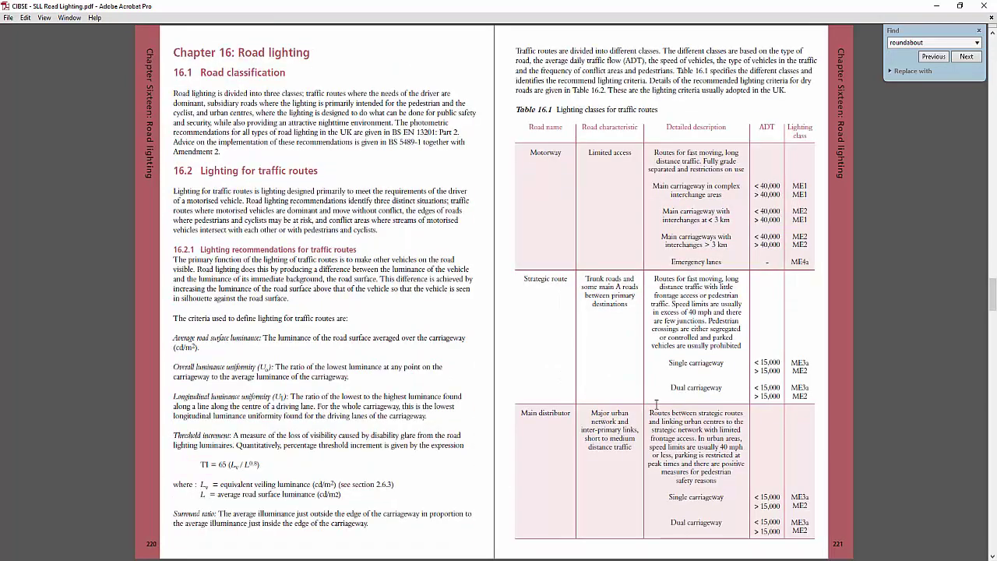
{"action": "scroll", "coordinate": [657, 404], "scroll_direction": "down", "scroll_amount": 6}
{"action": "scroll", "coordinate": [654, 404], "scroll_direction": "up", "scroll_amount": 2}
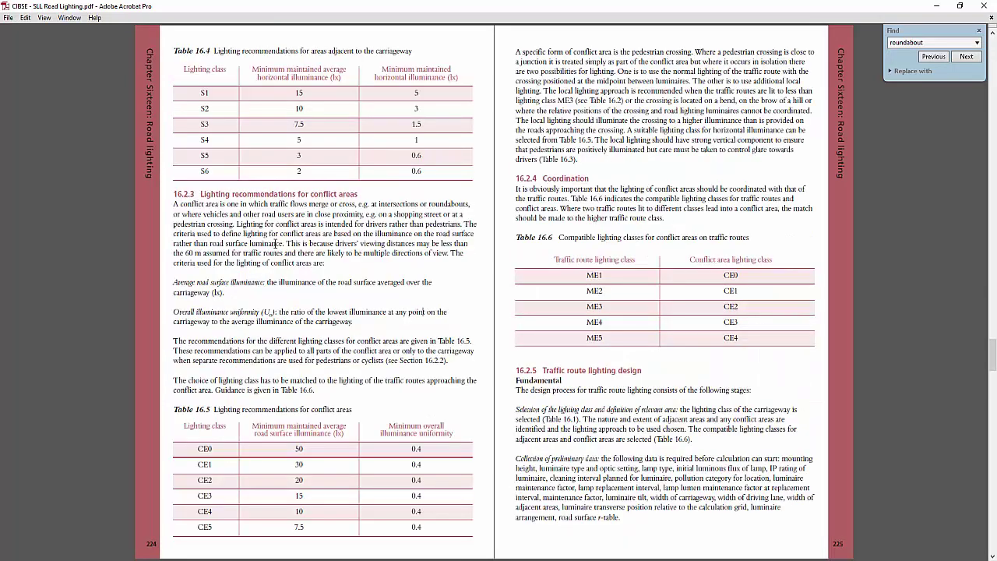
Highlight the conflict-areas heading, the illuminance (lx) header, class CE0 and its 50 lx value
{"action": "left_click_drag", "start_coordinate": [197, 195], "coordinate": [360, 192]}
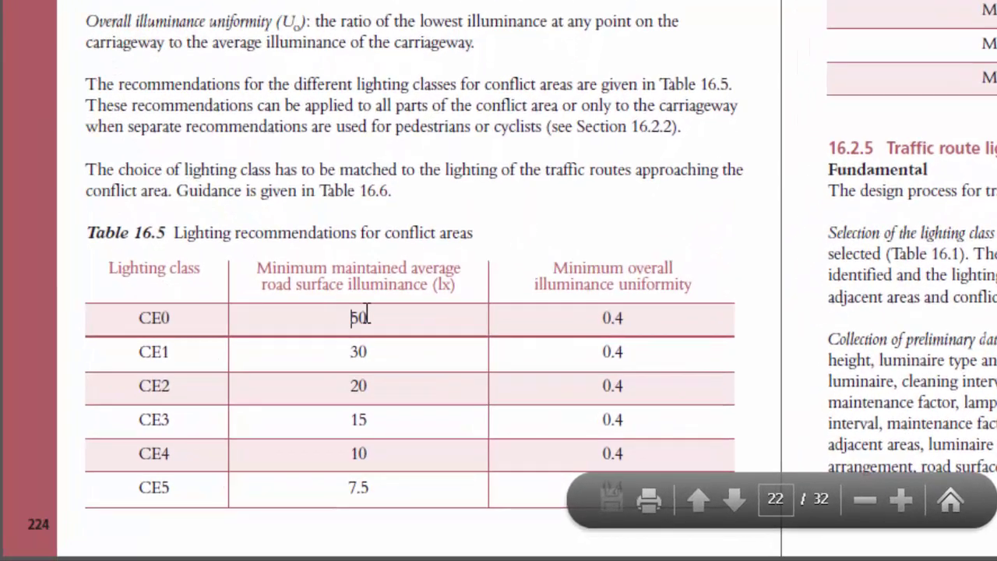
{"action": "left_click_drag", "start_coordinate": [392, 397], "coordinate": [456, 397]}
{"action": "left_click_drag", "start_coordinate": [127, 317], "coordinate": [179, 314]}
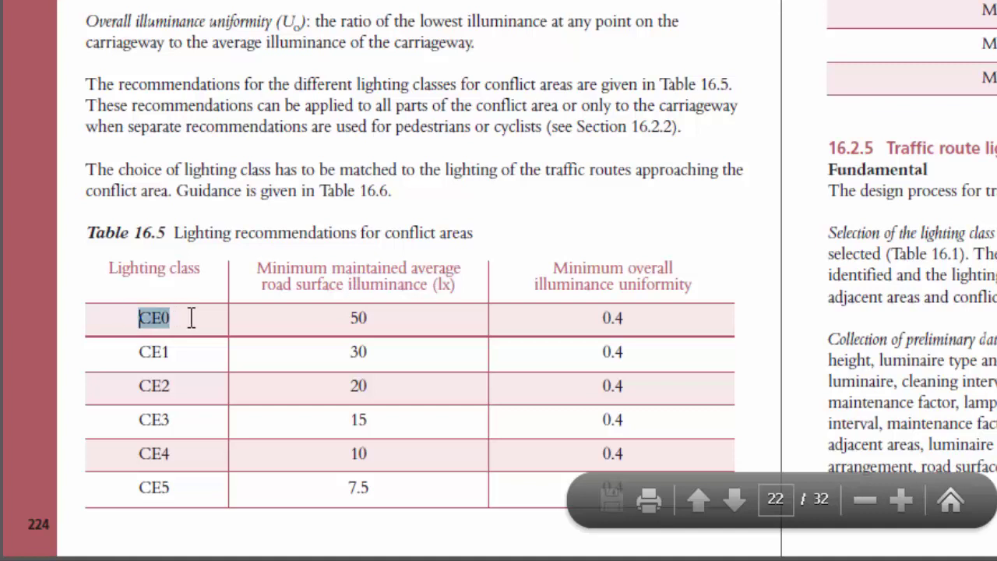
{"action": "left_click", "coordinate": [200, 325]}
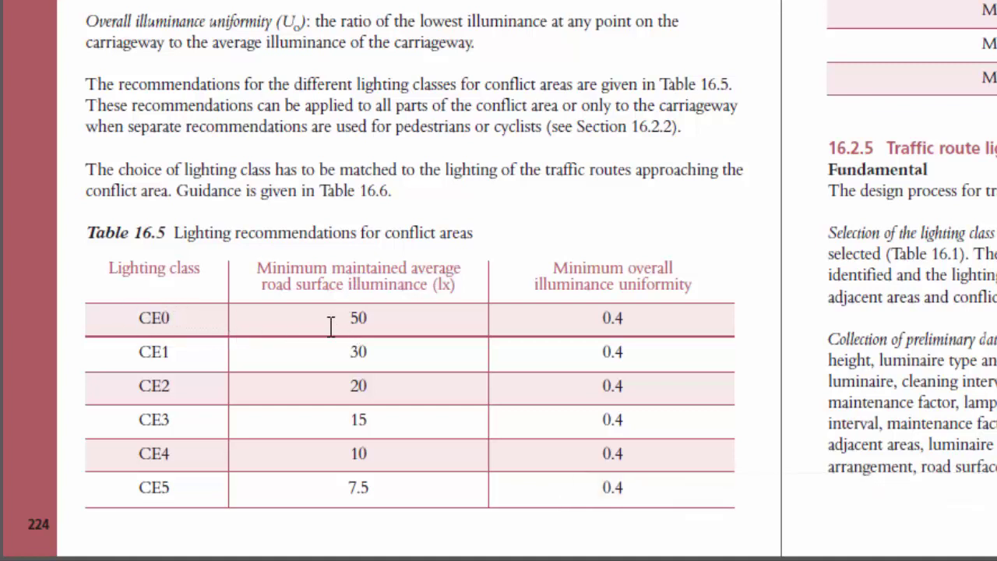
{"action": "left_click_drag", "start_coordinate": [347, 318], "coordinate": [639, 318]}
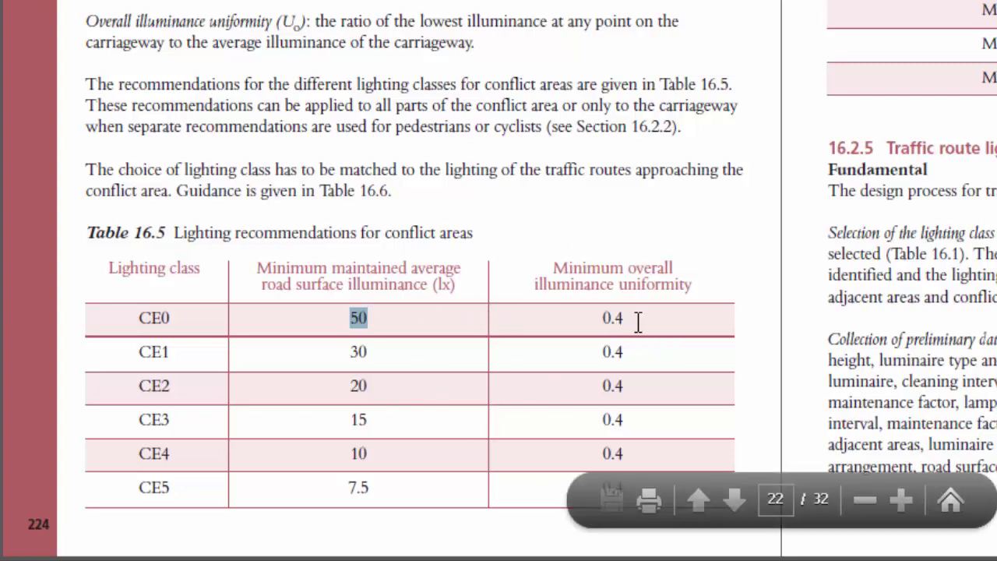
In DIALux, go to the 2D plan's calculation objects and switch the project to Street Lighting mode
{"action": "left_click", "coordinate": [912, 557]}
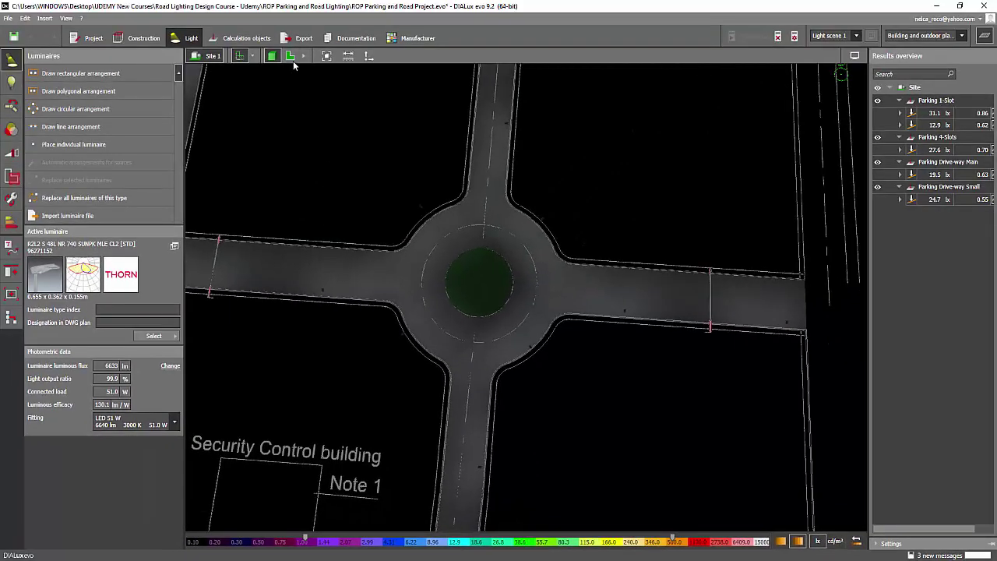
{"action": "left_click", "coordinate": [291, 58]}
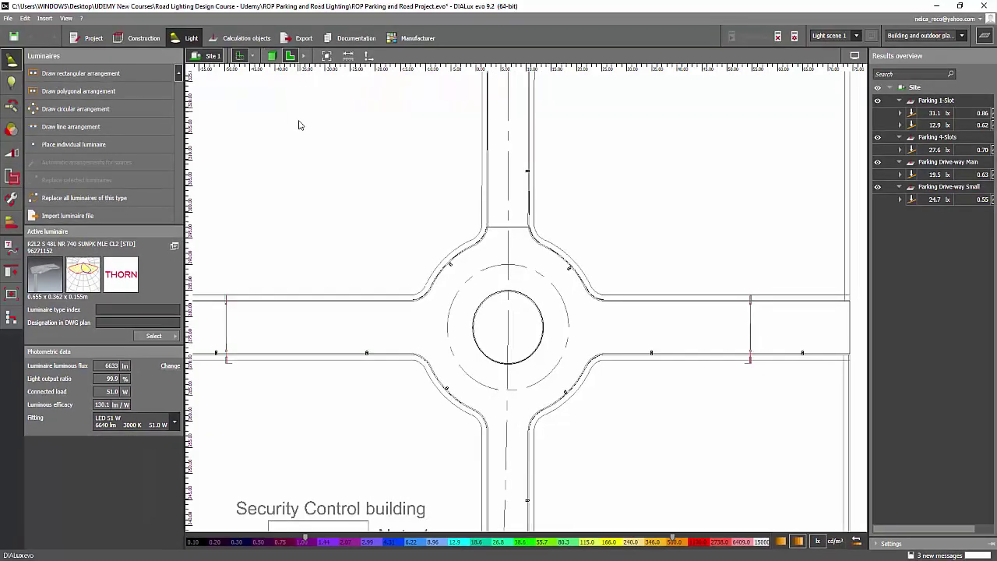
{"action": "left_click", "coordinate": [243, 40]}
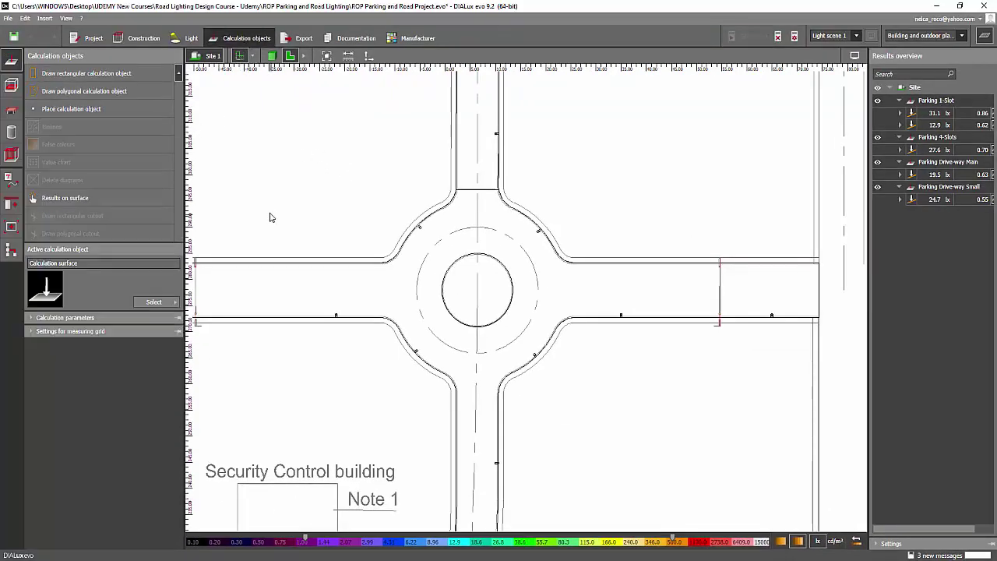
{"action": "left_click", "coordinate": [924, 35]}
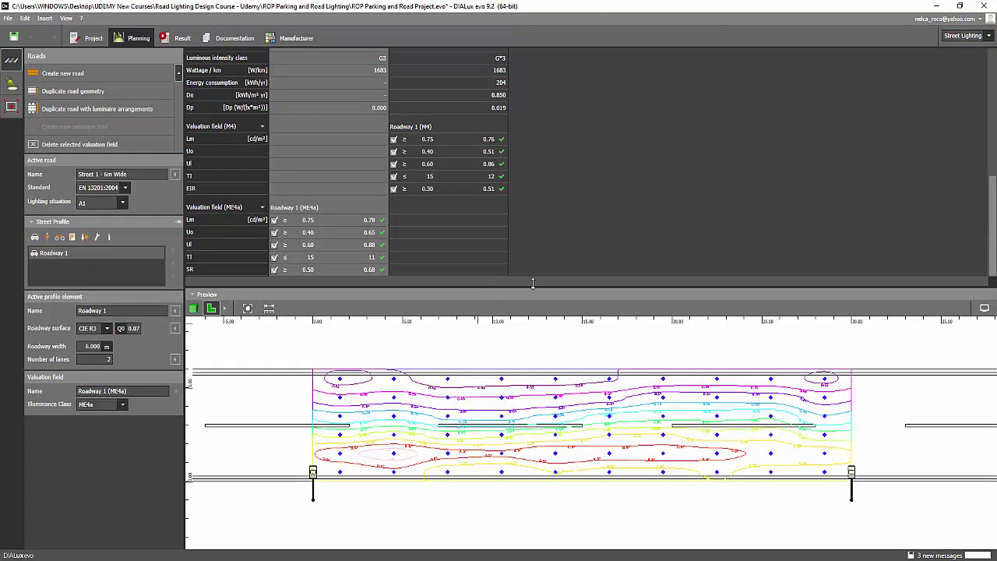
Enlarge the road preview, show it in 3D, then return to Building and outdoor planning mode
{"action": "left_click_drag", "start_coordinate": [533, 283], "coordinate": [531, 205]}
{"action": "left_click", "coordinate": [193, 231]}
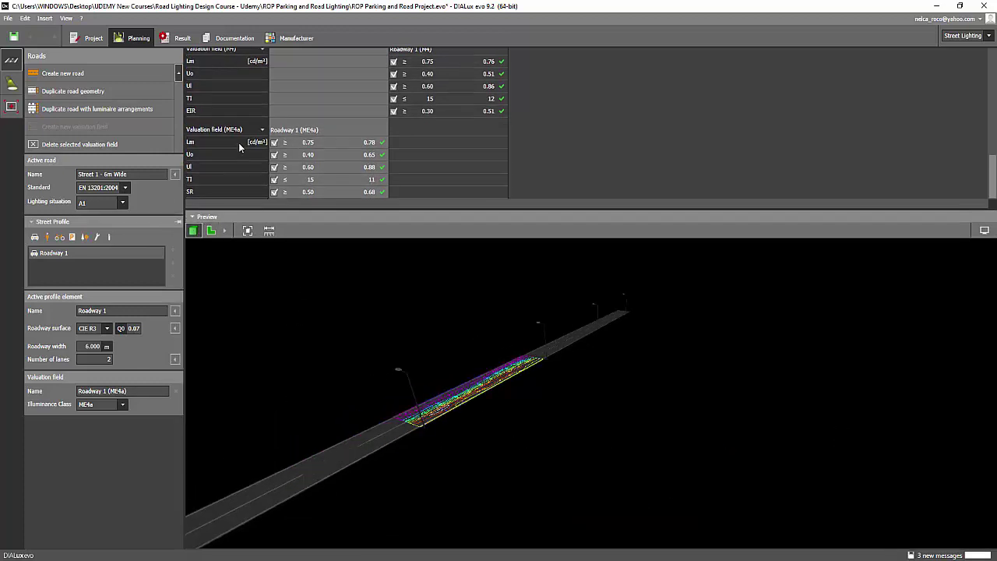
{"action": "left_click", "coordinate": [966, 36]}
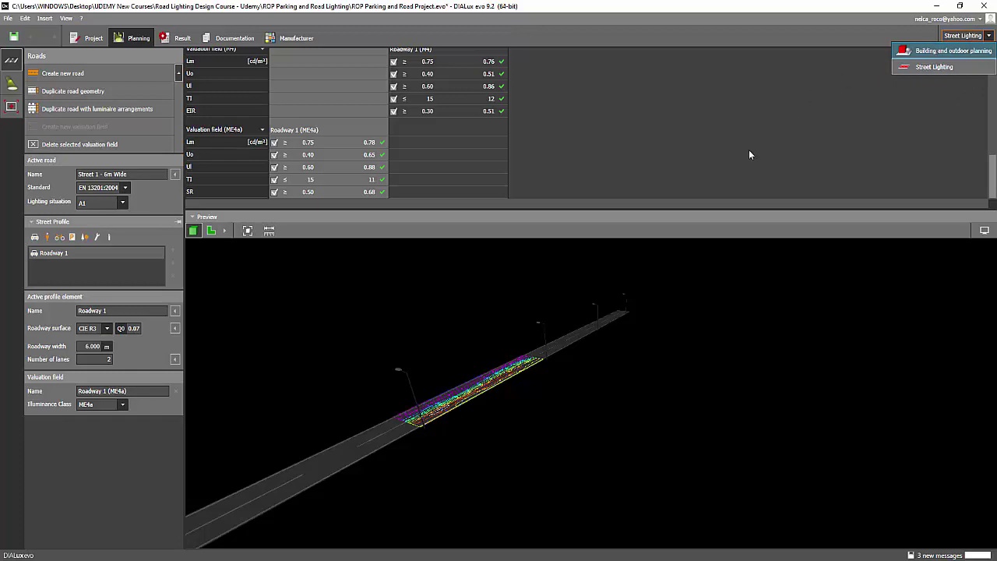
{"action": "left_click", "coordinate": [934, 51]}
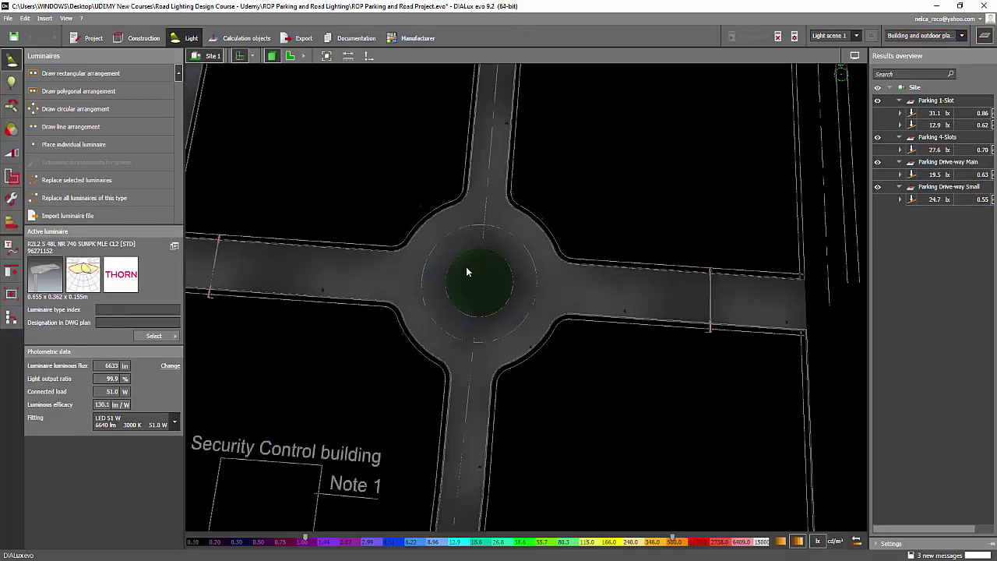
Centre the site view on the northern roundabout, then switch to the 2D plan with calculation object tools
{"action": "scroll", "coordinate": [437, 328], "scroll_direction": "down", "scroll_amount": 3}
{"action": "left_click_drag", "start_coordinate": [478, 336], "coordinate": [553, 192]}
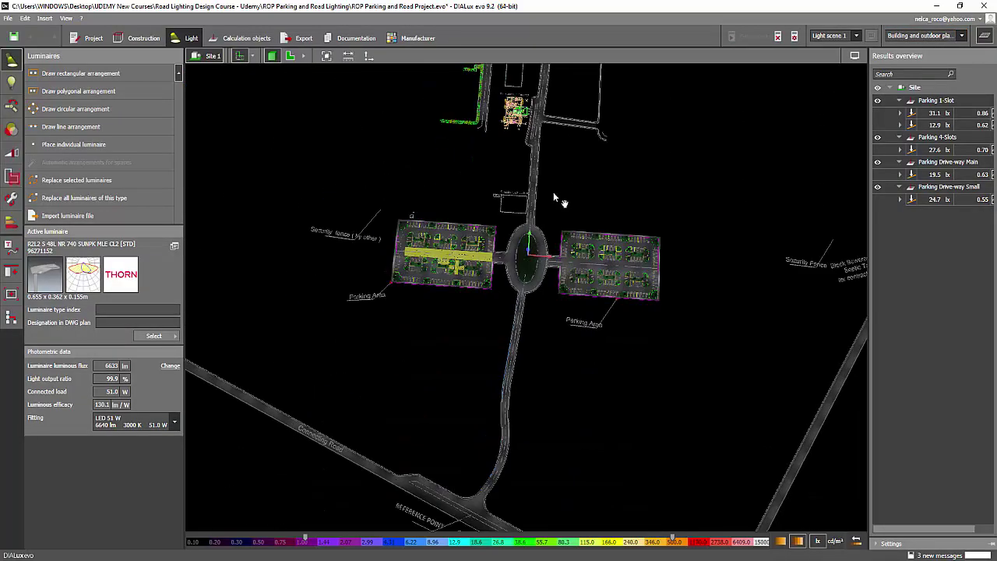
{"action": "left_click_drag", "start_coordinate": [506, 418], "coordinate": [650, 364]}
{"action": "left_click_drag", "start_coordinate": [484, 328], "coordinate": [354, 378]}
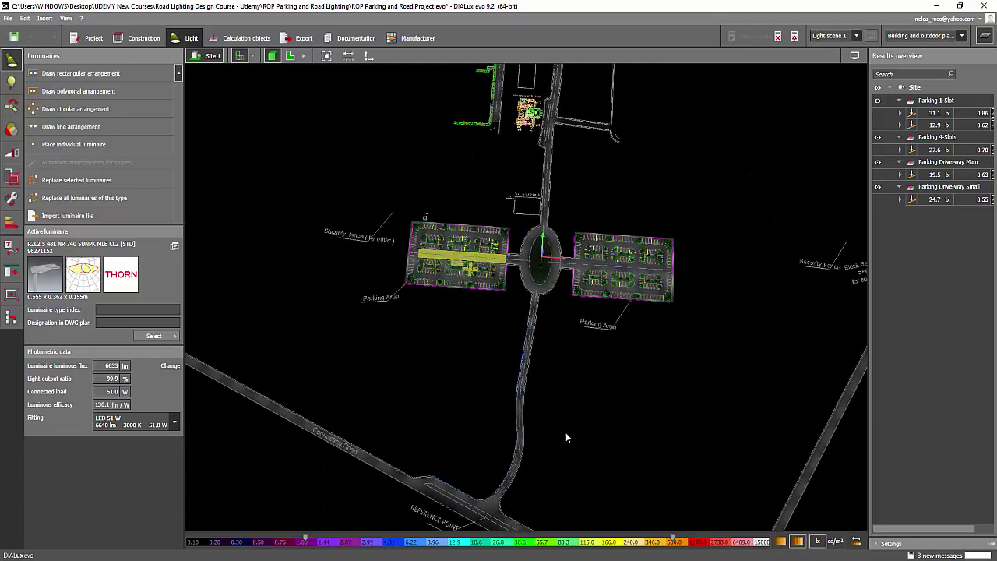
{"action": "scroll", "coordinate": [501, 470], "scroll_direction": "up", "scroll_amount": 3}
{"action": "left_click_drag", "start_coordinate": [513, 461], "coordinate": [557, 120]}
{"action": "scroll", "coordinate": [498, 310], "scroll_direction": "up", "scroll_amount": 4}
{"action": "scroll", "coordinate": [499, 310], "scroll_direction": "up", "scroll_amount": 1}
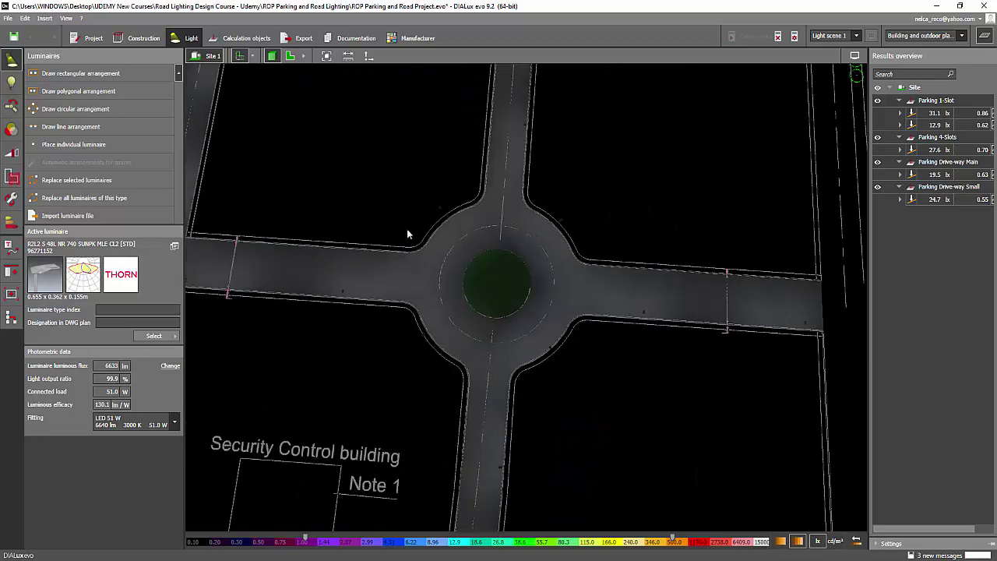
{"action": "left_click", "coordinate": [290, 55]}
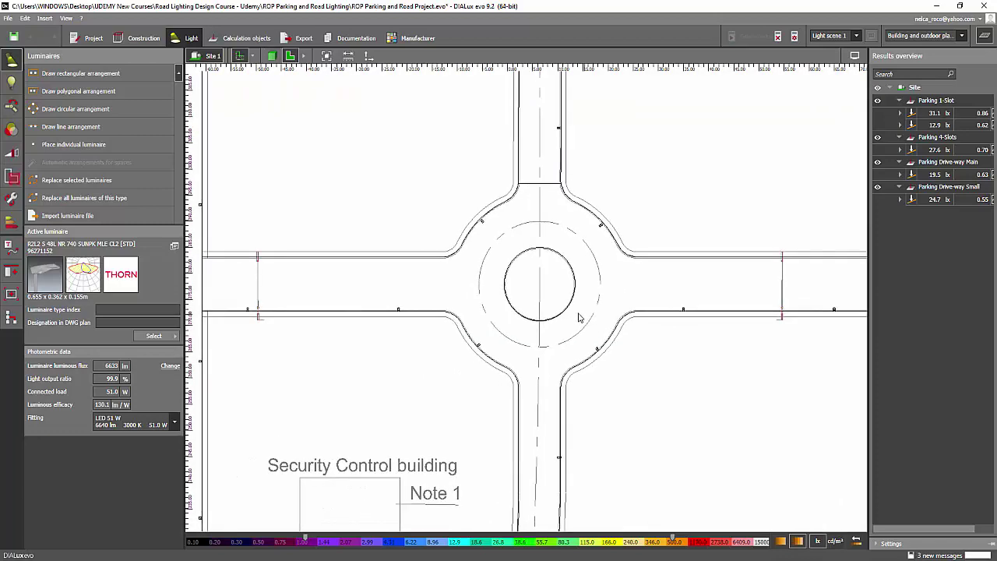
{"action": "left_click", "coordinate": [246, 37]}
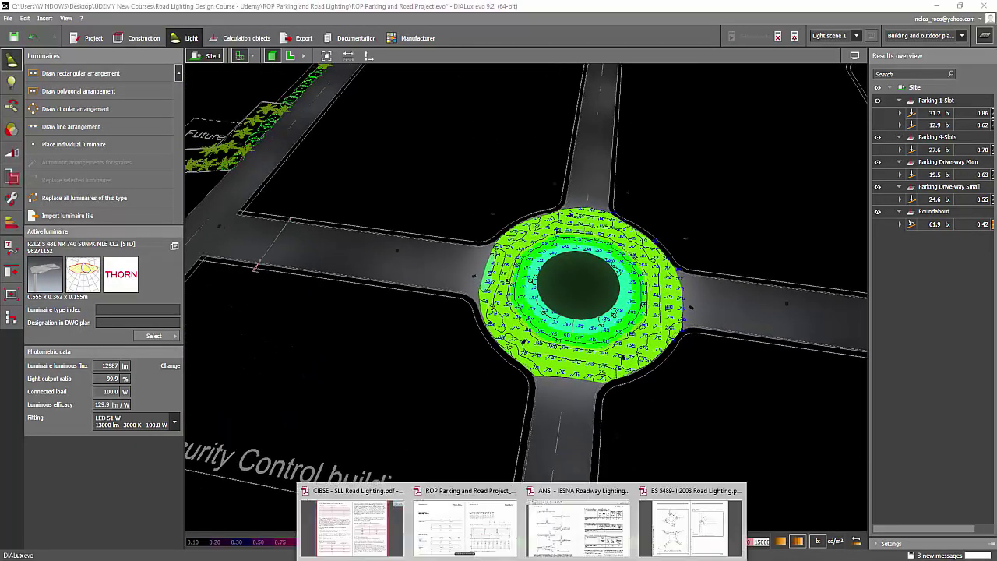
Switch to the BS 5489 roundabout guidance PDF in Acrobat
{"action": "left_click", "coordinate": [701, 522]}
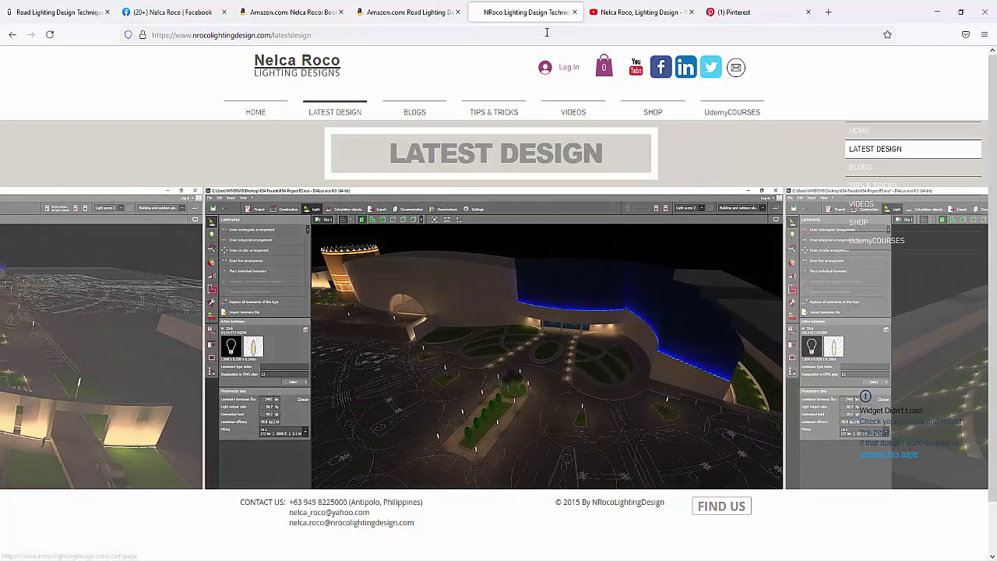
Browse the Udemy Road Lighting Design Techniques course page, then show the book's Amazon Kindle listing
{"action": "left_click", "coordinate": [61, 13]}
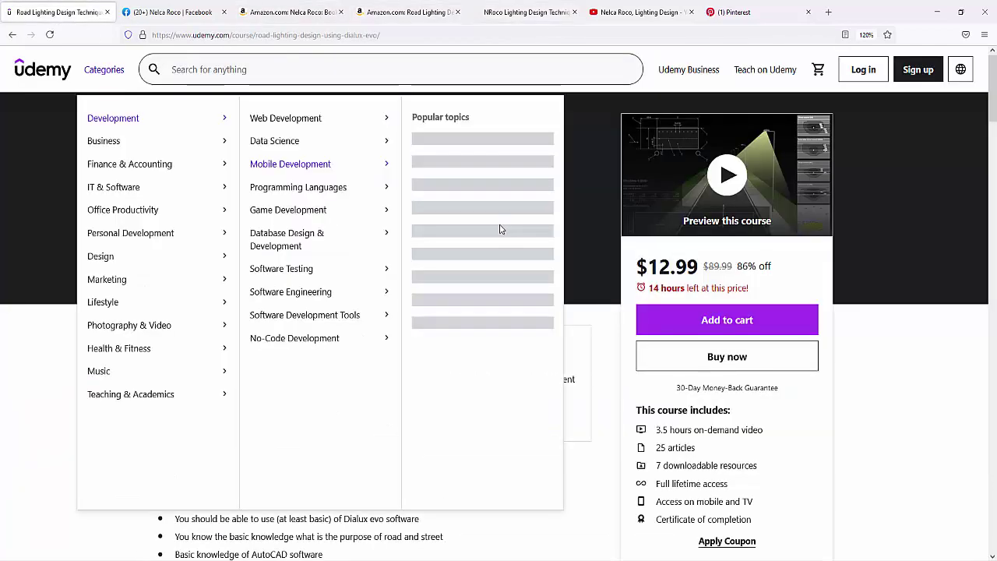
{"action": "scroll", "coordinate": [880, 288], "scroll_direction": "down", "scroll_amount": 3}
{"action": "scroll", "coordinate": [880, 289], "scroll_direction": "up", "scroll_amount": 3}
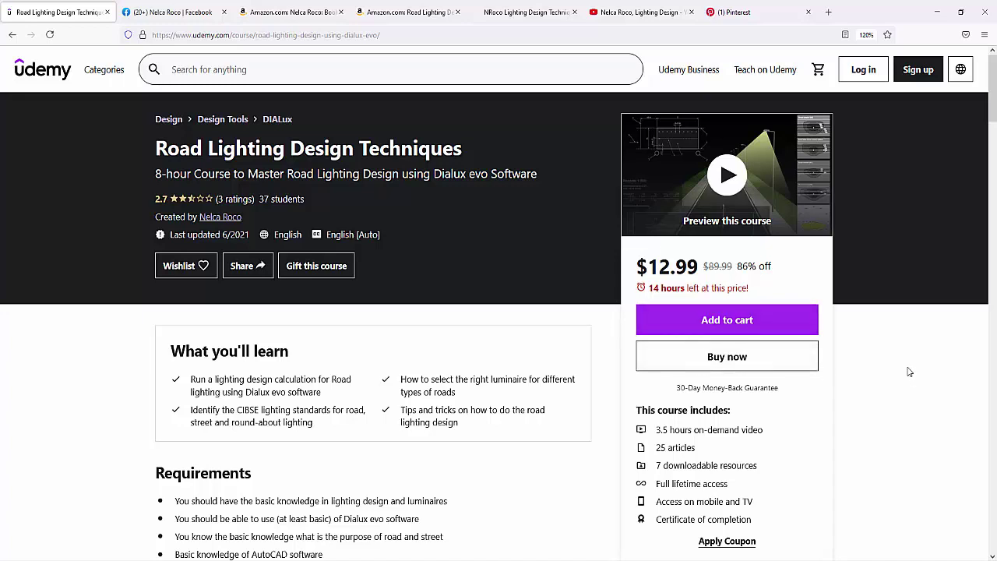
{"action": "left_click", "coordinate": [407, 12]}
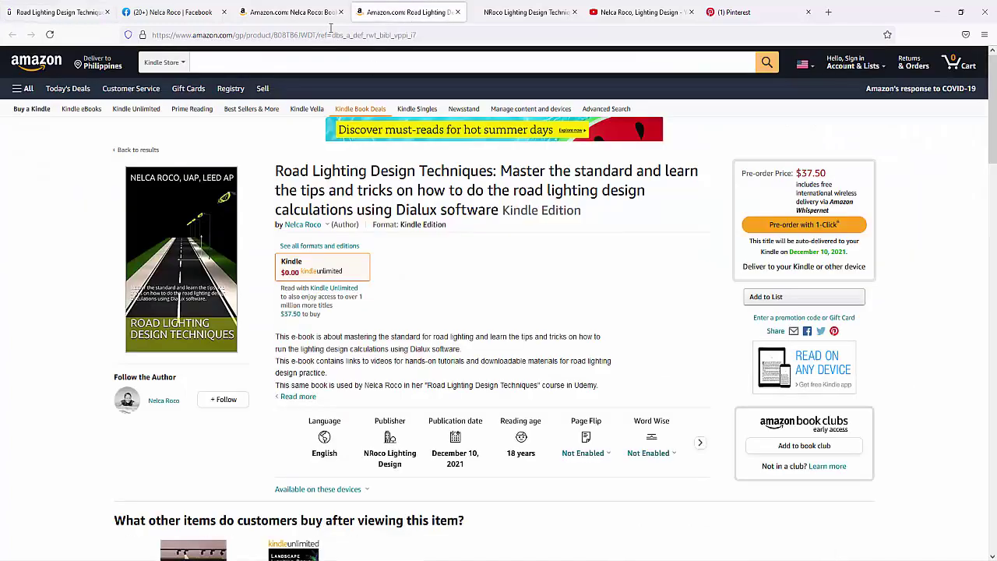
Look over the author's Amazon book page and the Kindle listing, then show the designer's Latest Design page
{"action": "left_click", "coordinate": [295, 12]}
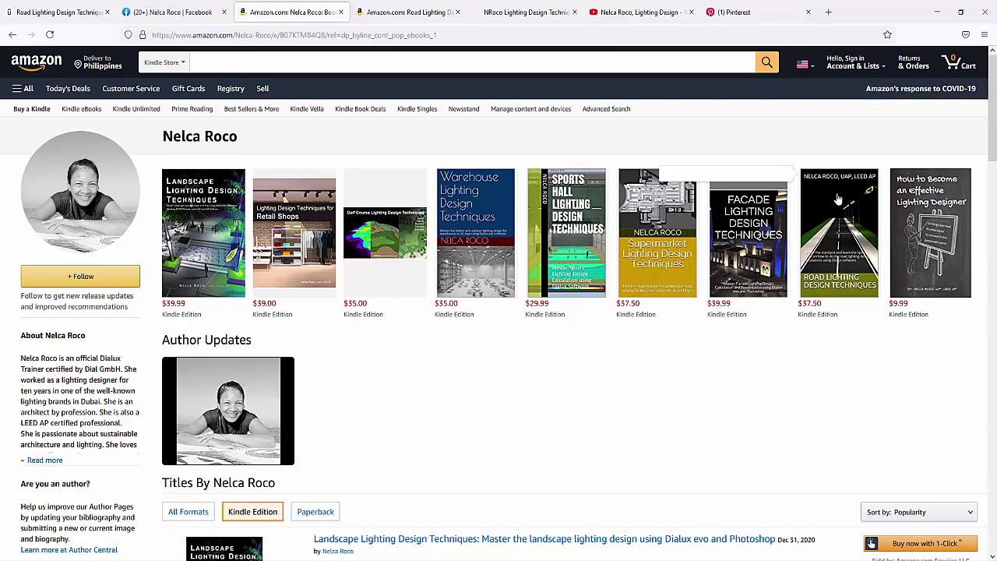
{"action": "left_click", "coordinate": [405, 18]}
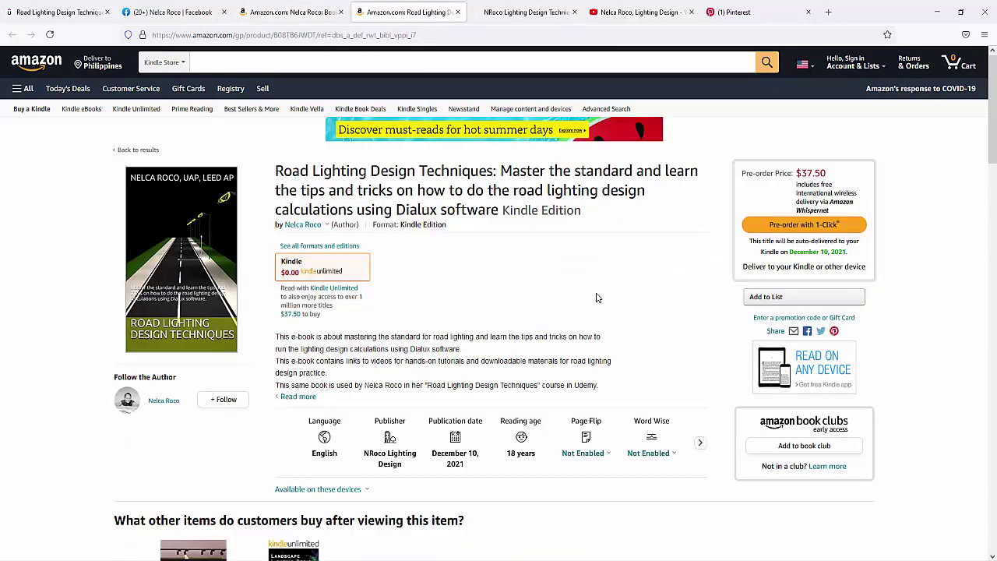
{"action": "scroll", "coordinate": [598, 298], "scroll_direction": "down", "scroll_amount": 1}
{"action": "scroll", "coordinate": [598, 298], "scroll_direction": "up", "scroll_amount": 1}
{"action": "left_click", "coordinate": [525, 12]}
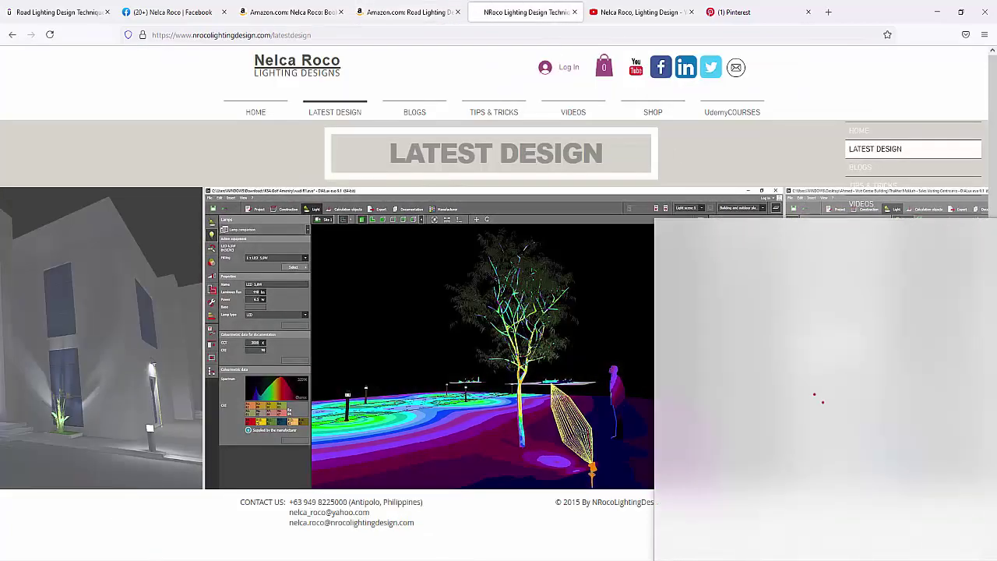